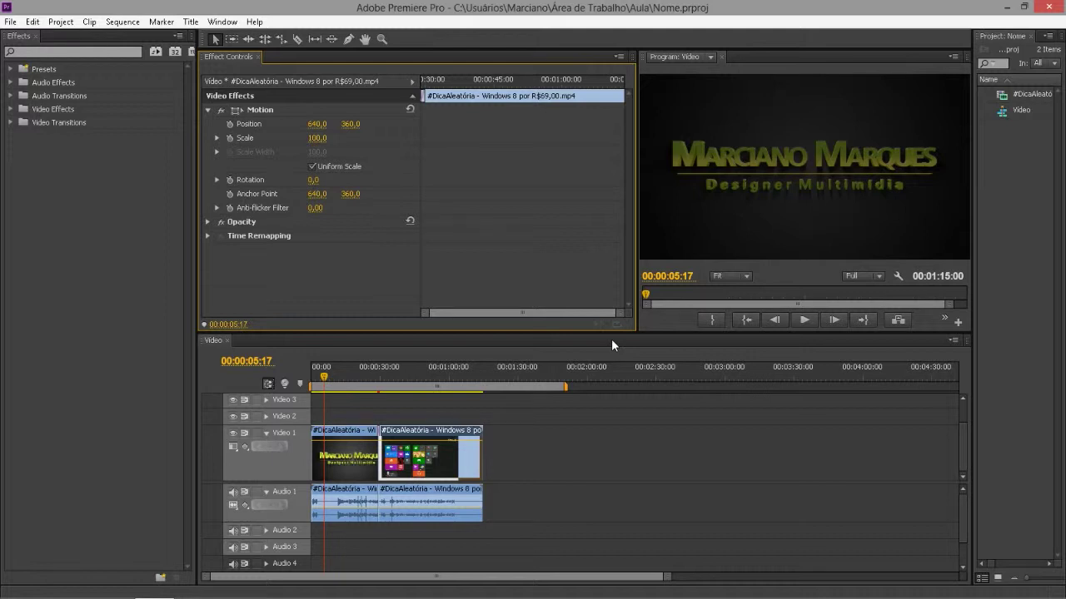
Start Position, Scale and Rotation keyframing on the second video clip at 00:00:46:01 and select the new keyframes
click(418, 376)
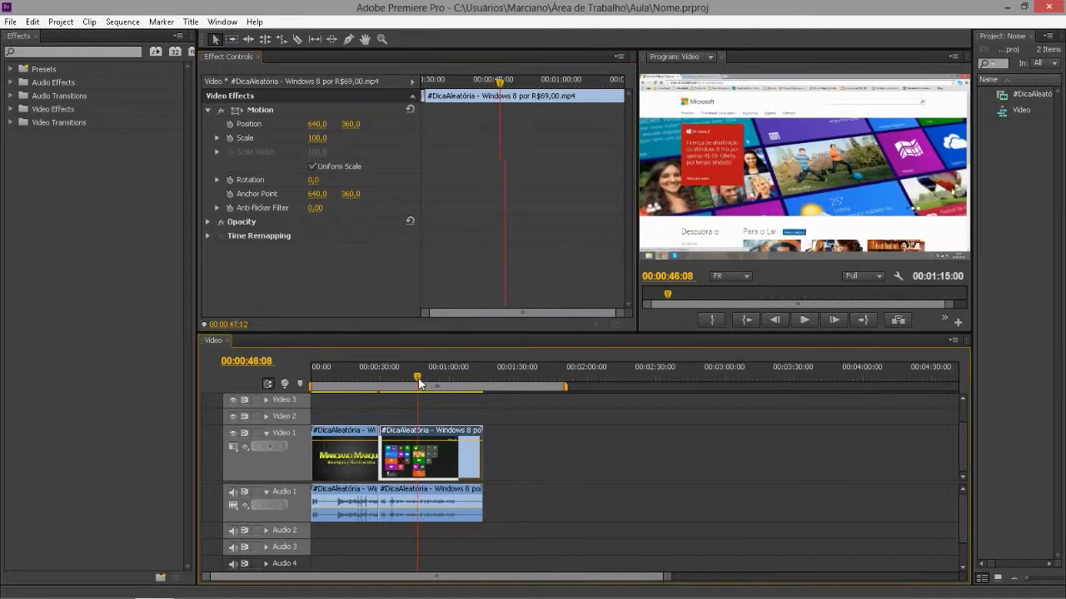
click(230, 124)
click(229, 137)
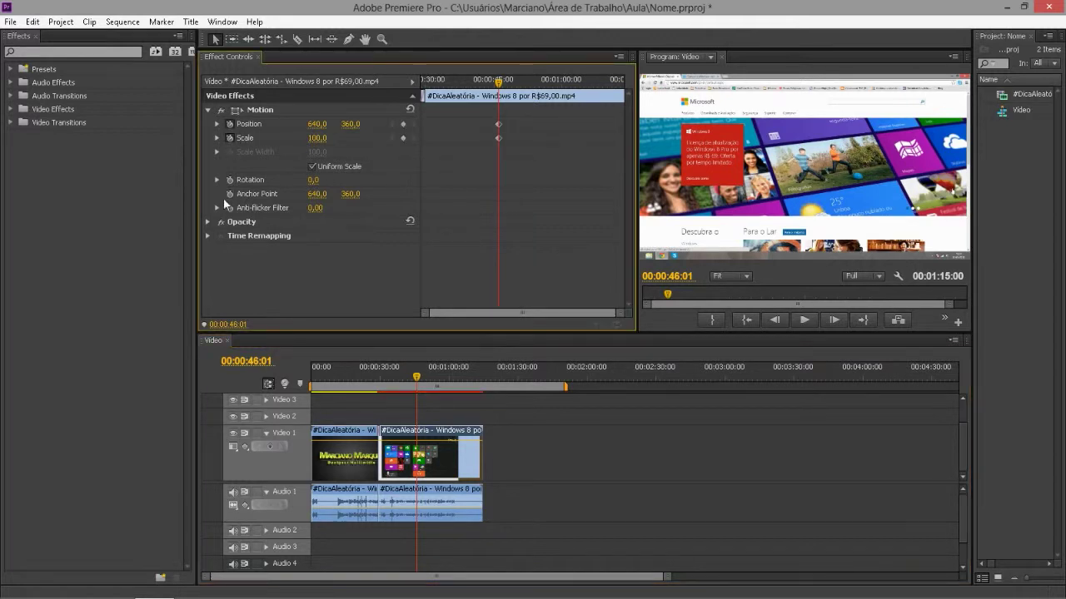
click(230, 180)
drag(516, 223, 496, 116)
drag(598, 286, 479, 124)
Add a second set of Position, Scale and Rotation keyframes at 00:00:59:01 with a rotated, enlarged picture, and scrub through the animation
drag(498, 80, 557, 81)
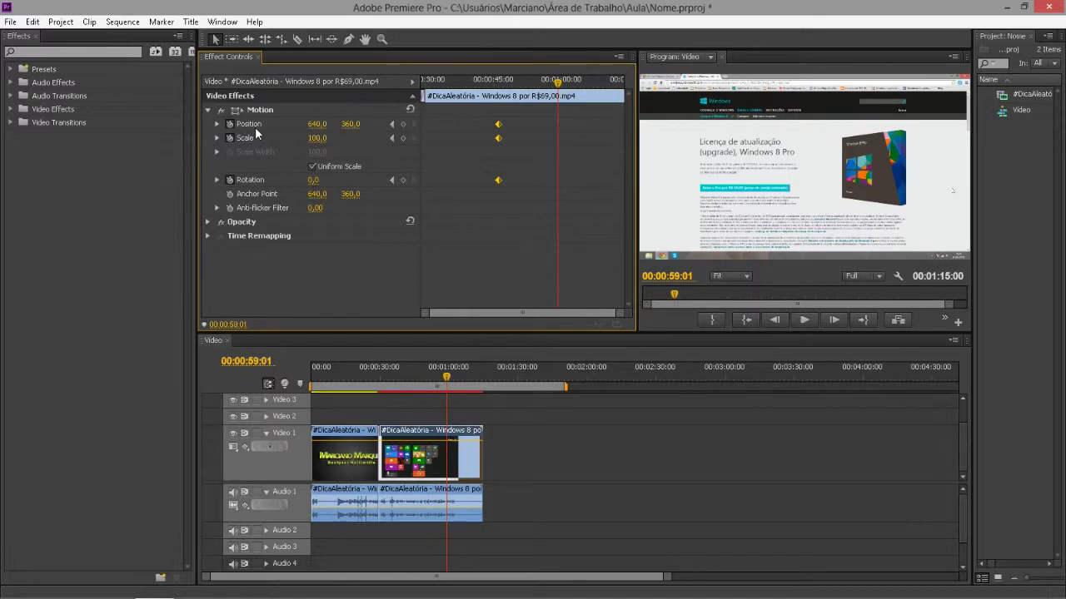
click(404, 126)
drag(557, 80, 511, 81)
click(551, 80)
Move the second set of Motion keyframes ahead of the first, to about 00:00:42, and scrub through to check the animation
drag(589, 218, 501, 150)
drag(585, 118, 529, 181)
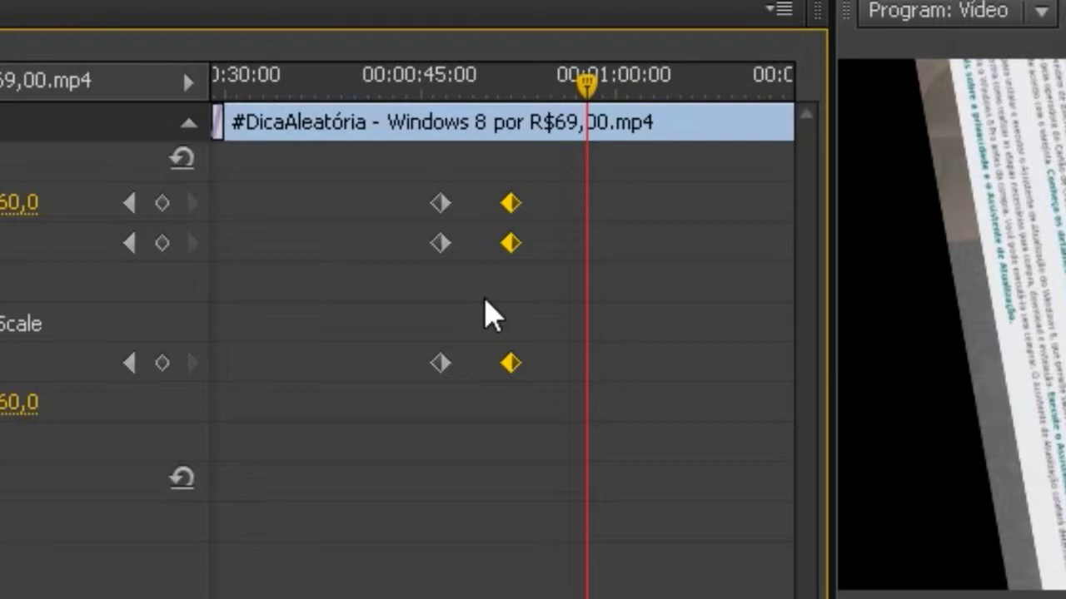
drag(525, 242, 435, 247)
drag(560, 179, 380, 361)
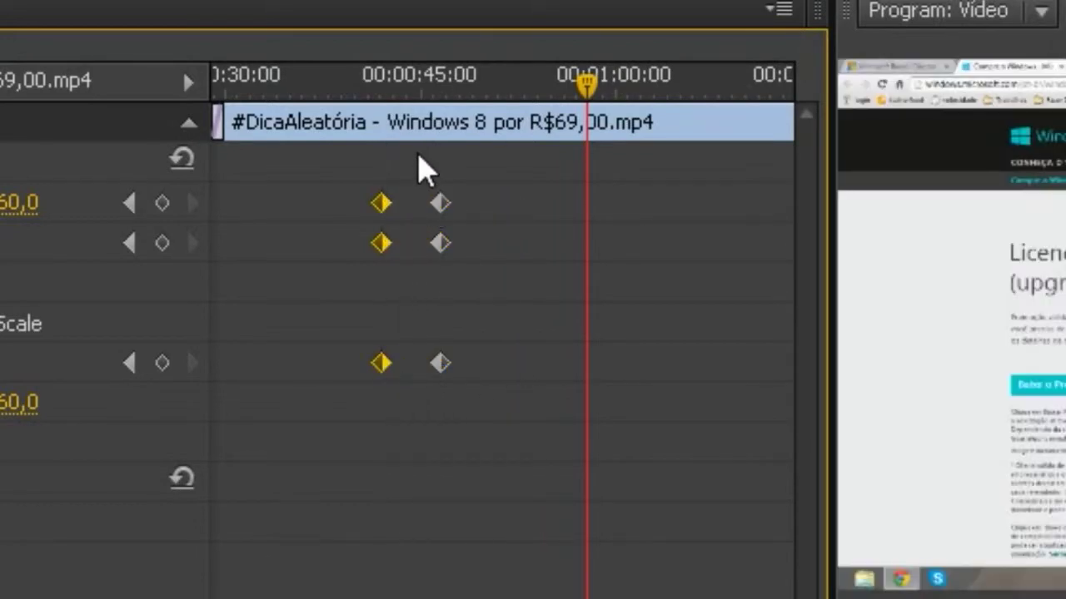
click(430, 119)
click(411, 90)
drag(413, 92, 429, 93)
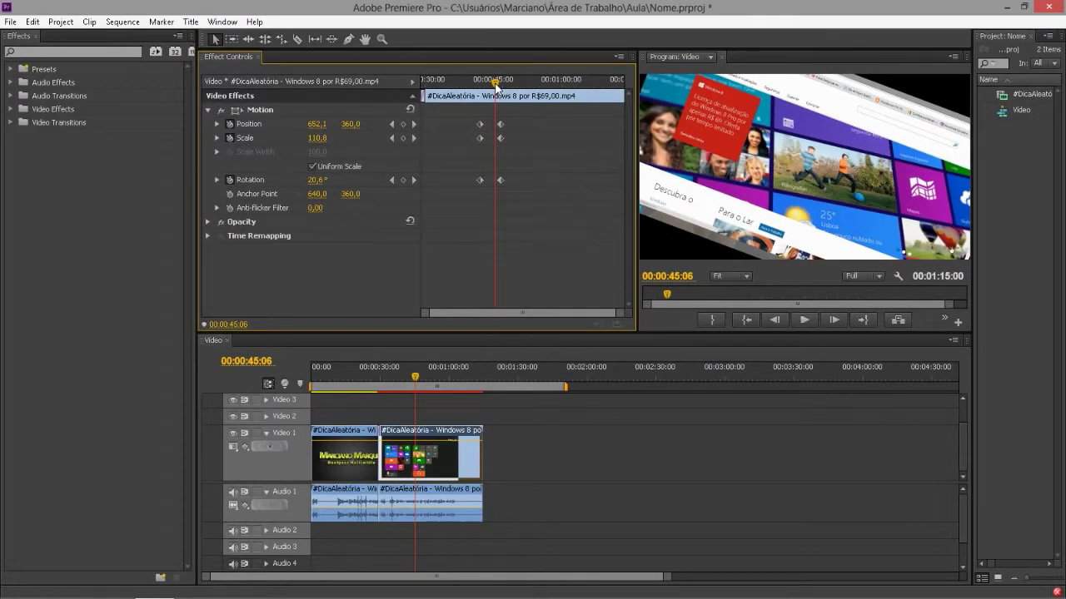
Try deleting the Position keyframes by turning off the property's animation, and undo the deletion
drag(515, 273, 422, 105)
drag(538, 272, 483, 121)
shift+click(480, 180)
click(479, 167)
click(231, 125)
click(572, 322)
key(ctrl+z)
Copy the second clip's Motion effect with its keyframes and paste it onto the first video clip
click(258, 109)
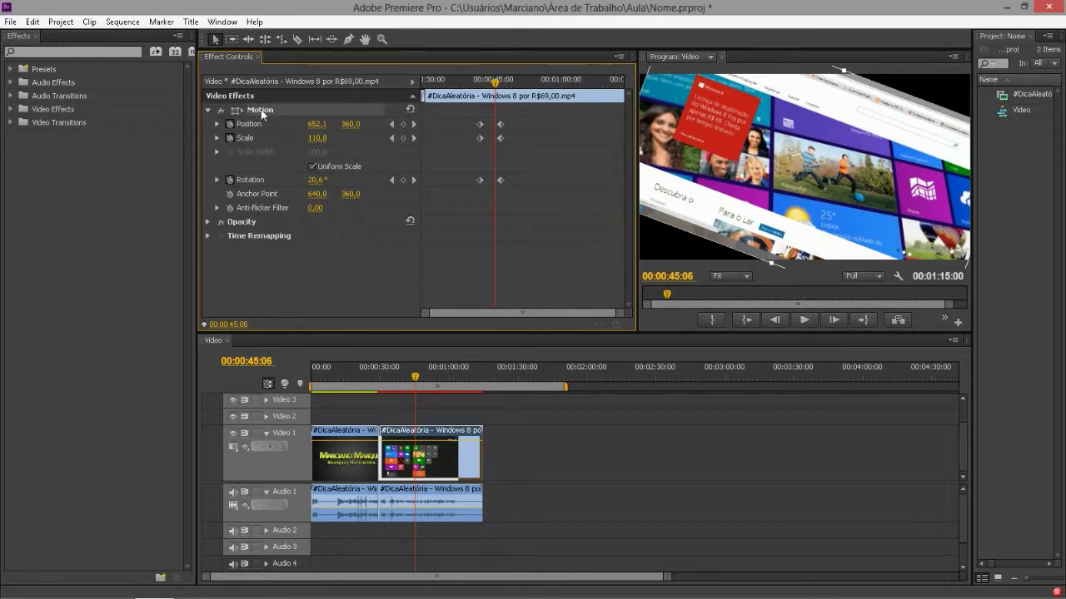
right_click(260, 108)
click(300, 172)
click(354, 451)
click(349, 129)
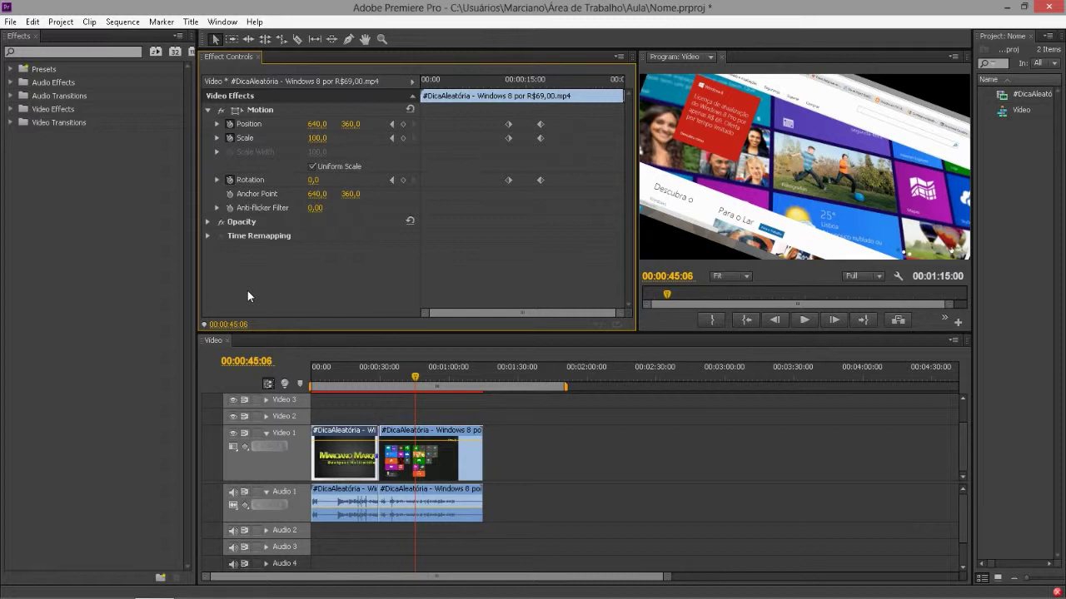
Apply the Camera Blur effect from Blur & Sharpen to the first video clip and check it at 00:00:14:05 and 00:00:25:05
click(11, 109)
click(18, 136)
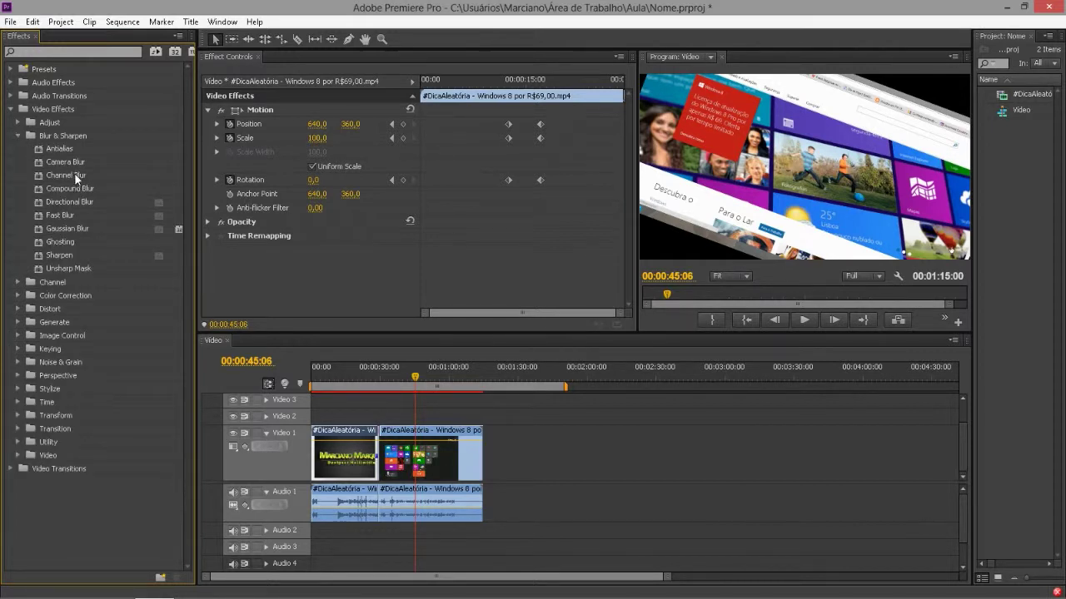
click(71, 162)
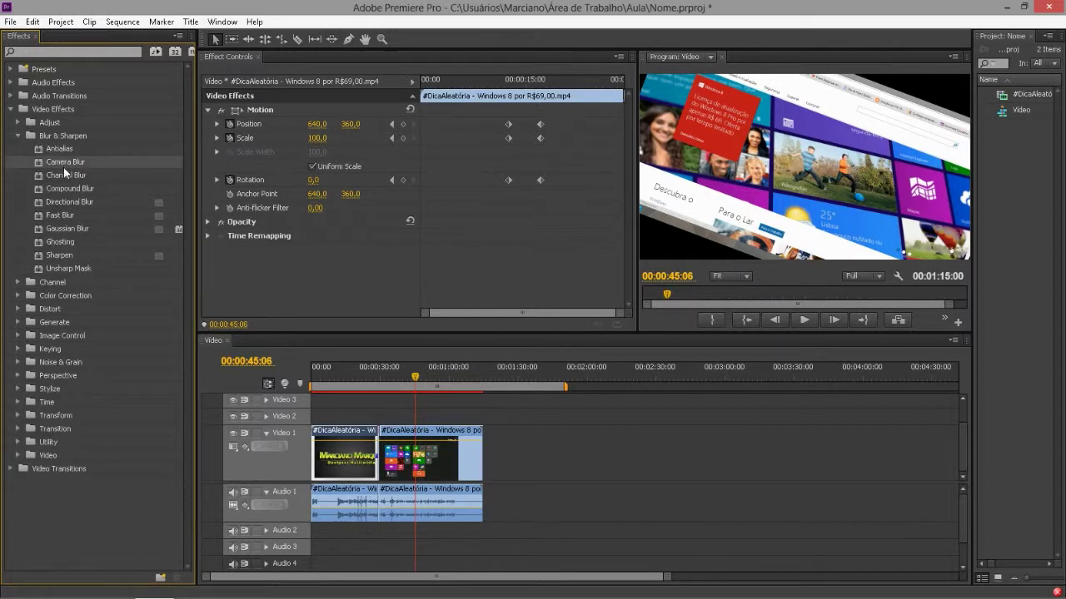
drag(95, 222, 345, 434)
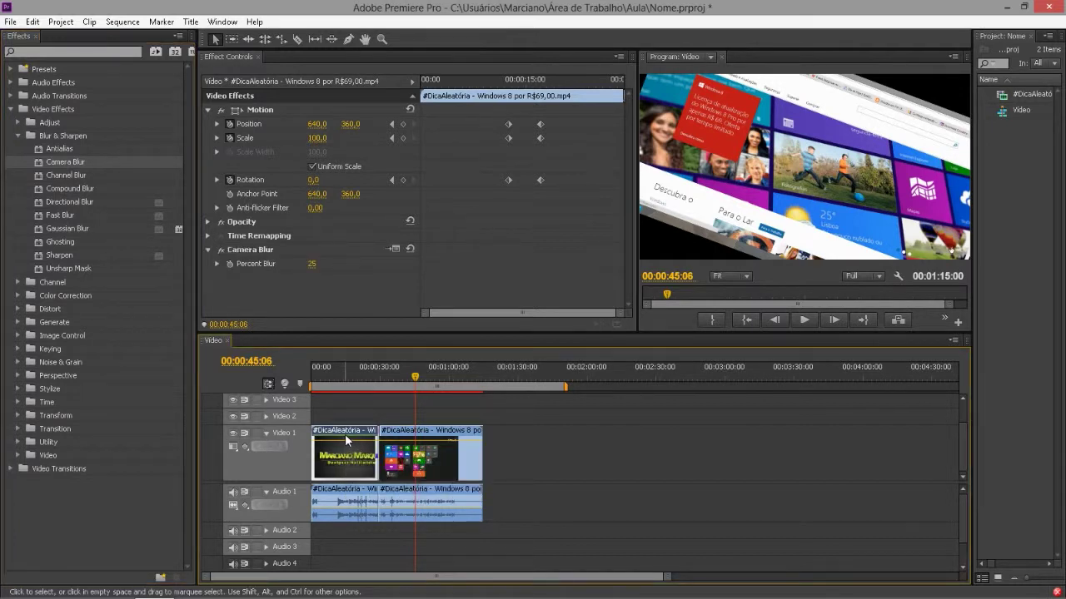
click(364, 379)
click(344, 379)
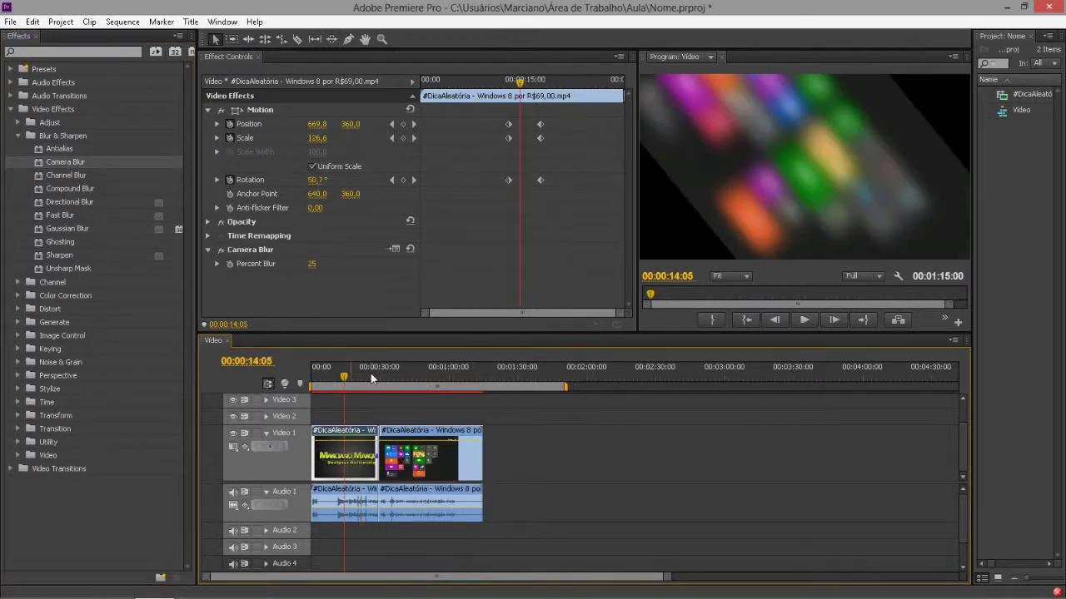
click(369, 379)
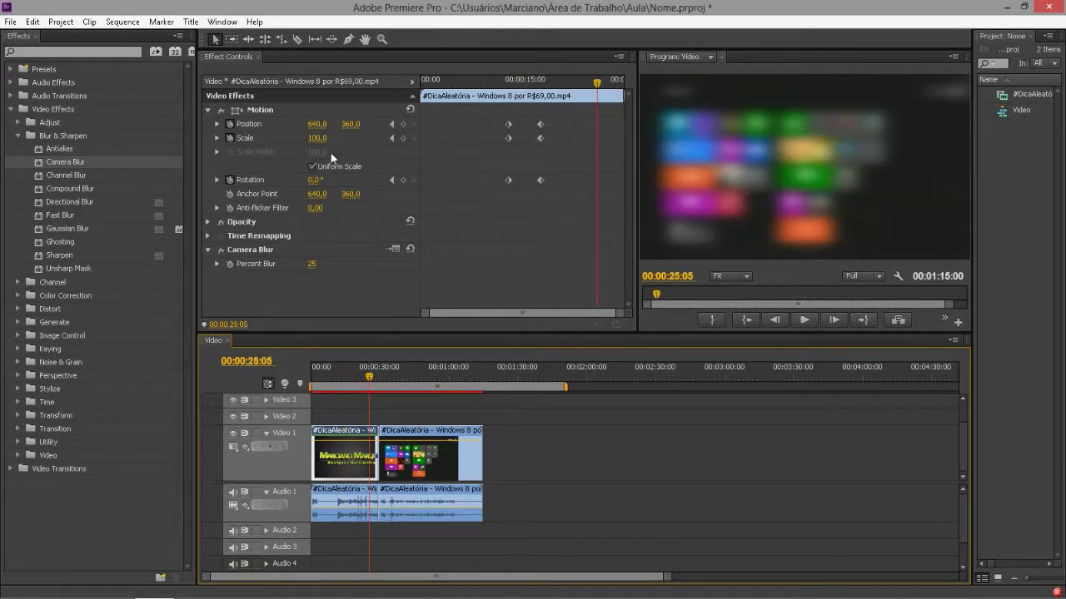
Delete all Position, Scale and Rotation keyframes from the first clip and collapse its Motion properties
click(230, 123)
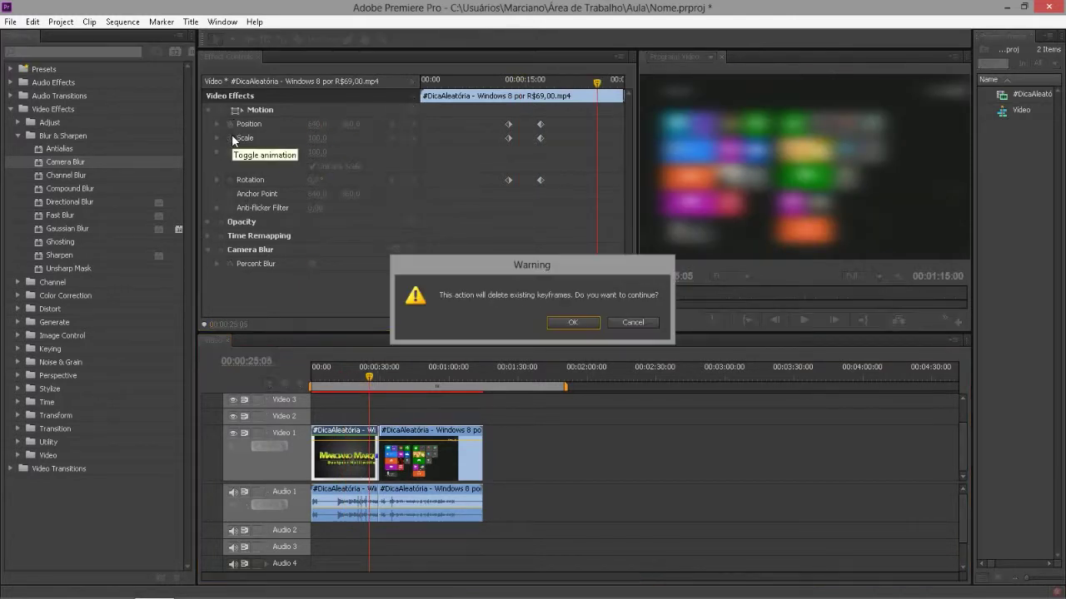
click(572, 323)
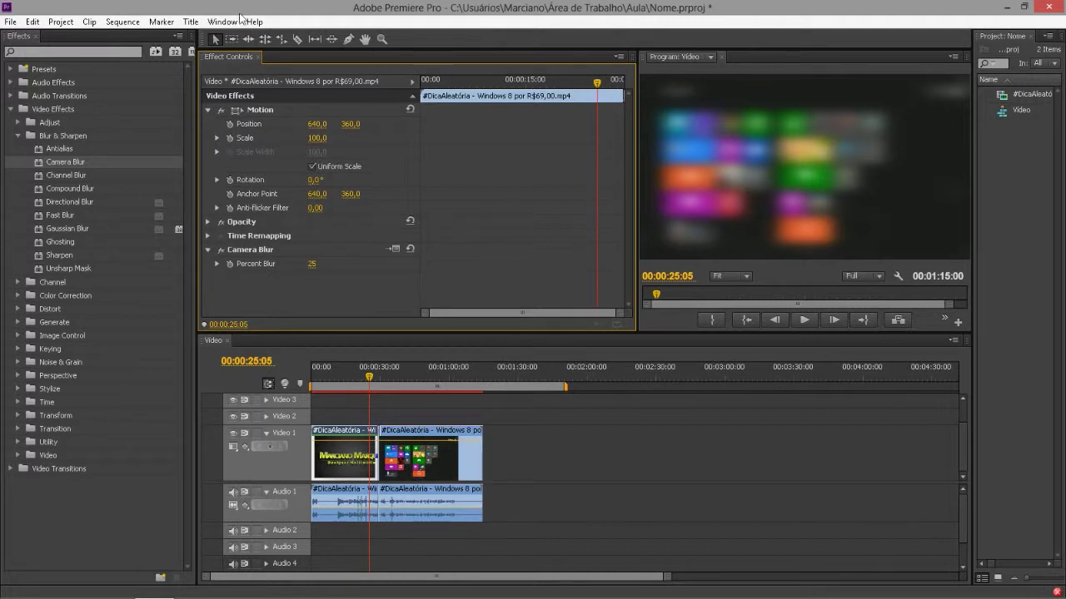
click(208, 110)
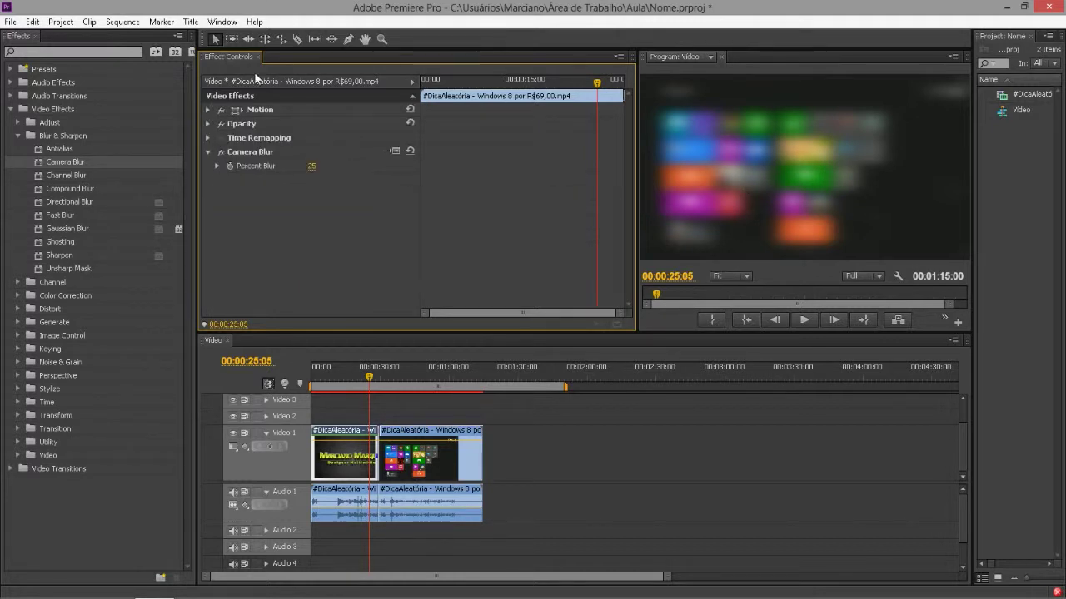
Toggle the first clip's Camera Blur effect off and on to compare the picture with and without it
click(237, 155)
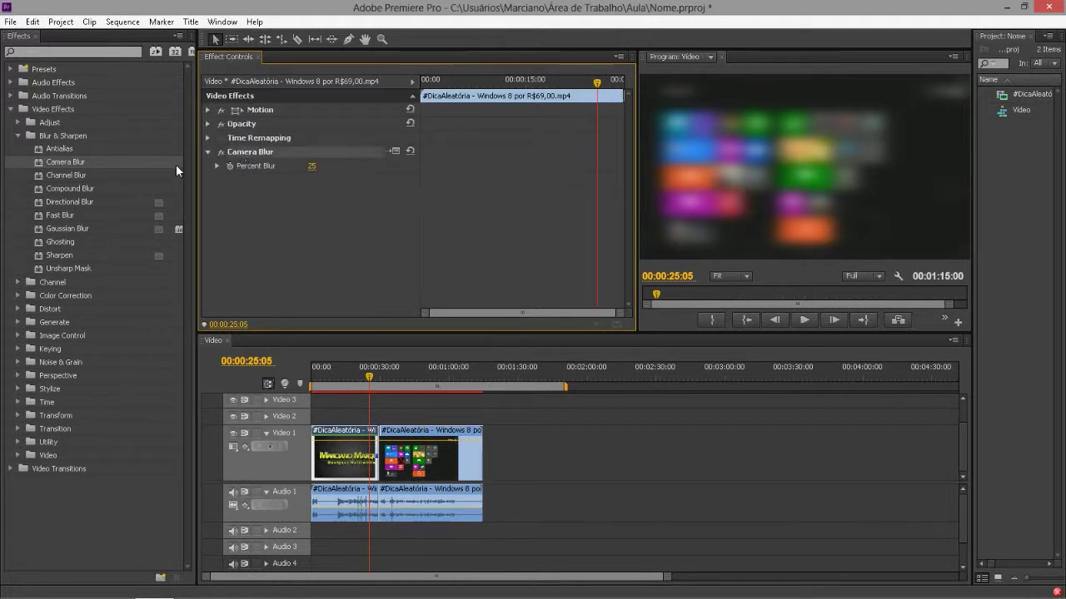
click(220, 155)
click(221, 153)
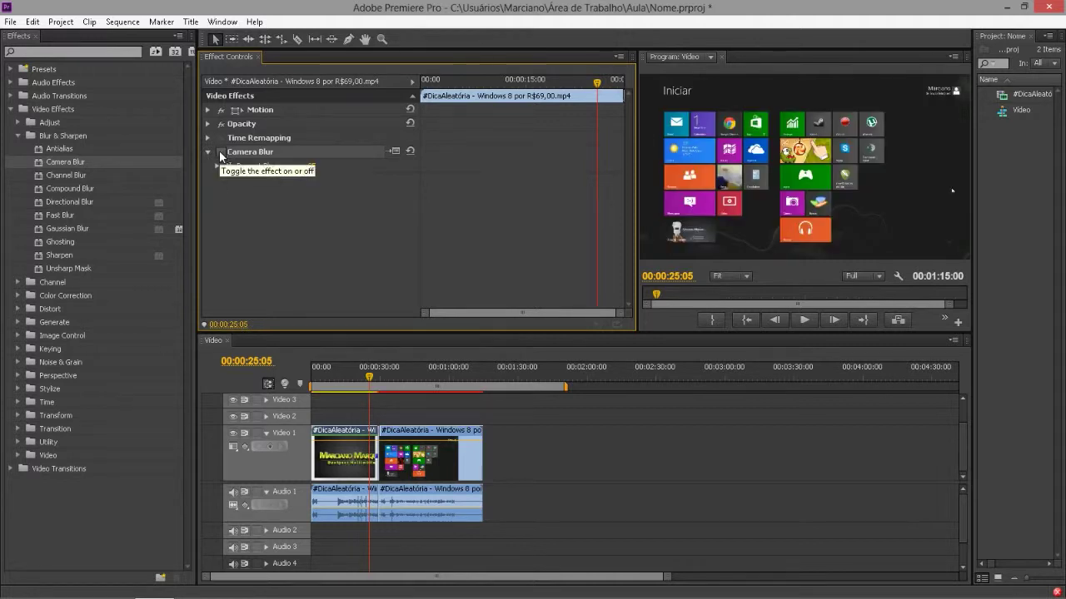
click(221, 153)
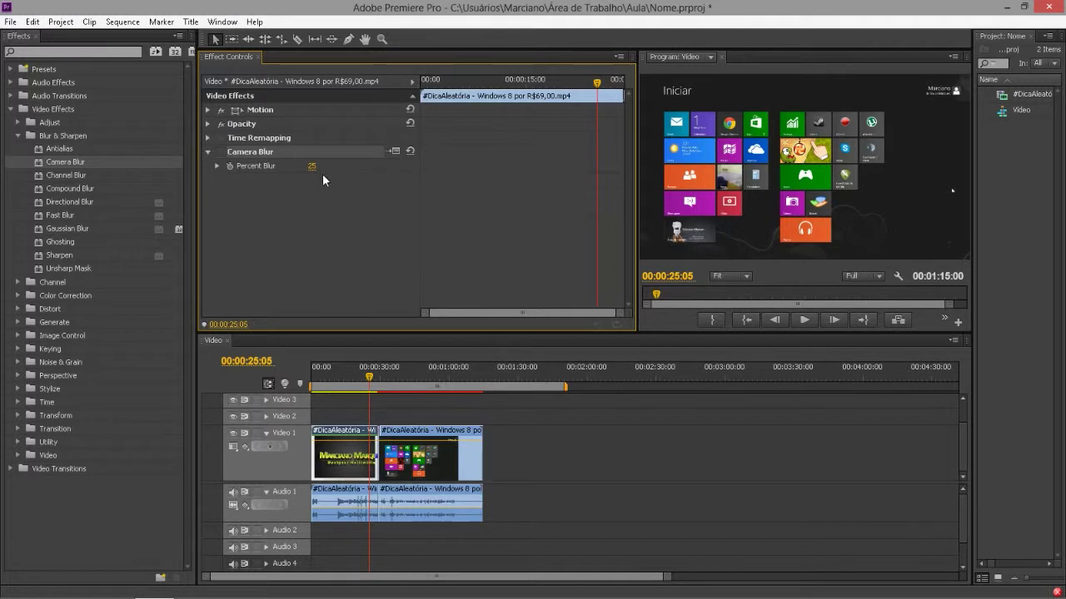
click(221, 153)
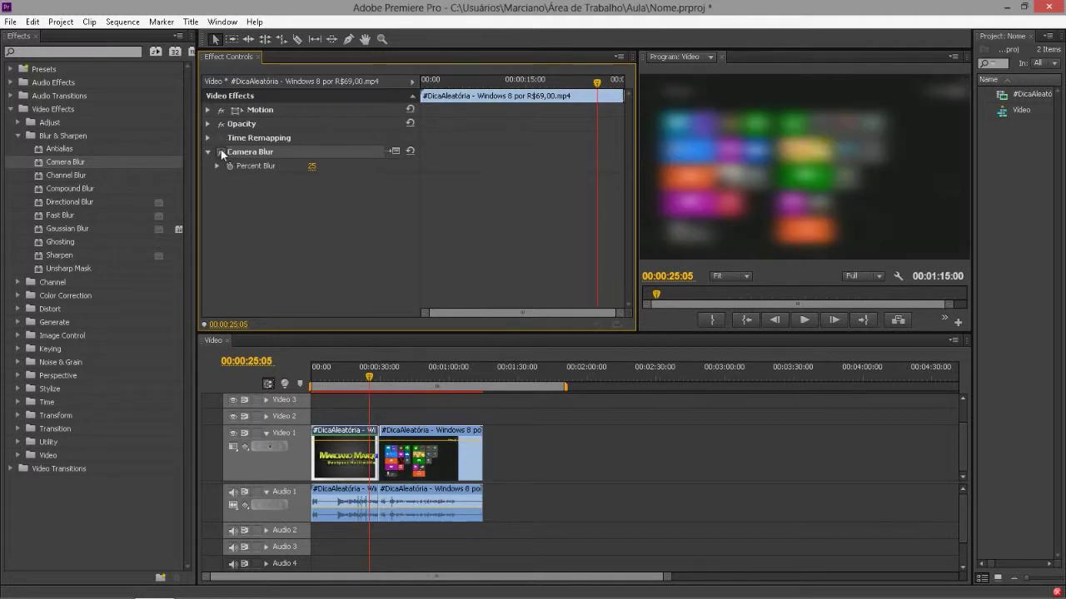
Try Camera Blur's Percent Blur at 10 and 100, and set it to 0
click(219, 165)
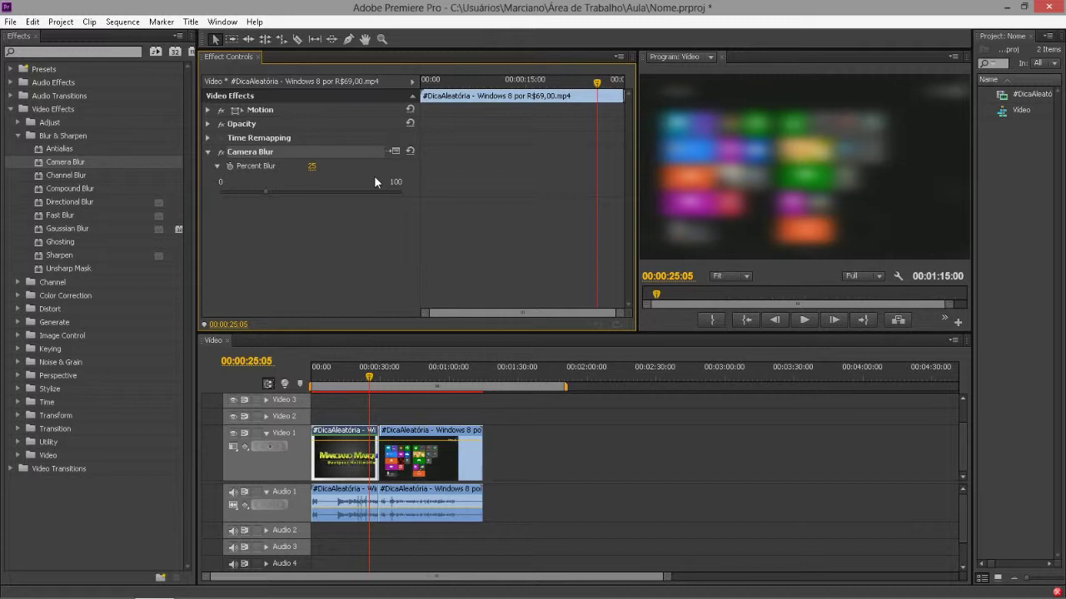
drag(299, 172, 285, 173)
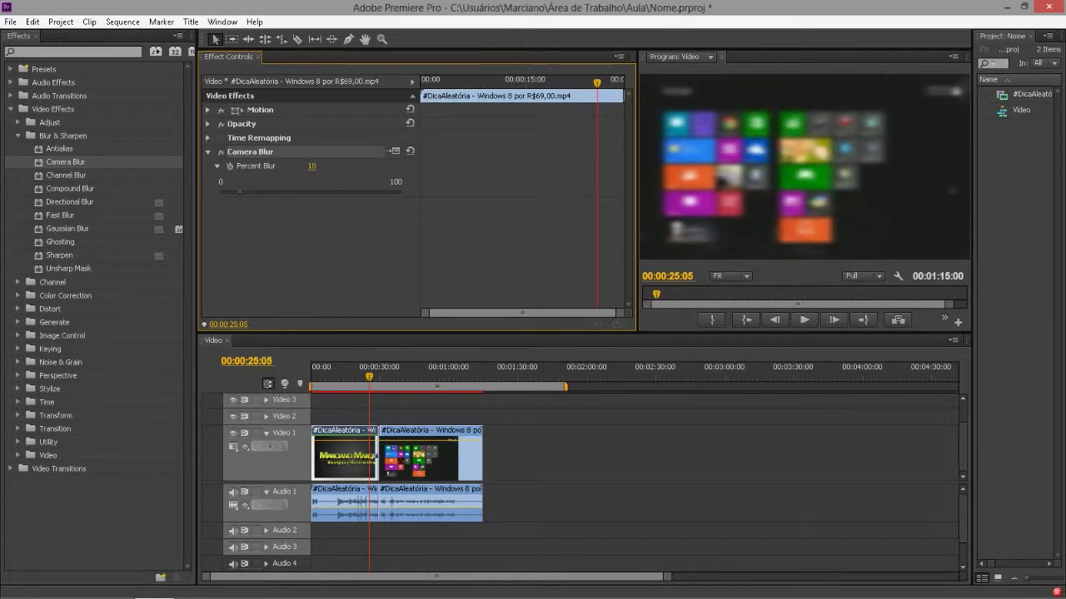
drag(286, 172, 316, 173)
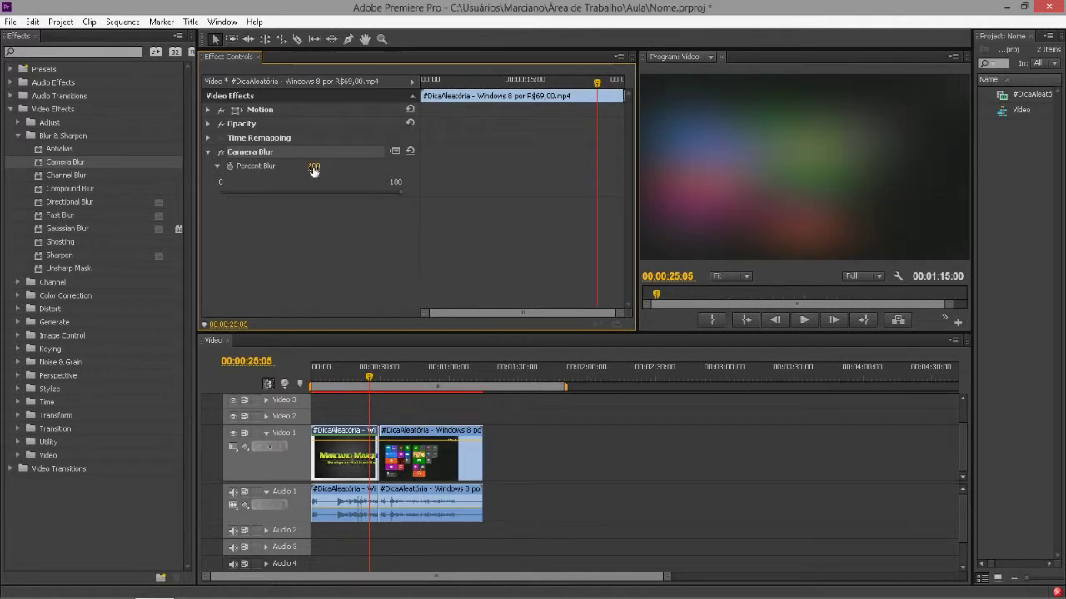
drag(313, 166, 287, 167)
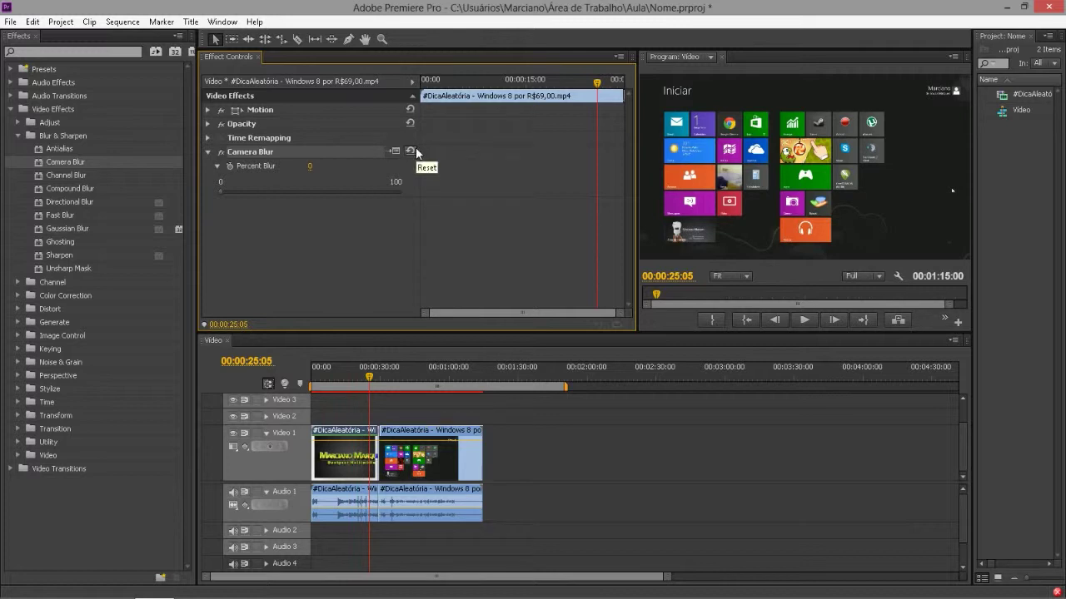
Keyframe the first clip's Percent Blur to rise from 0 at 00:00:05:07 to 43 at 00:00:09:21
click(457, 107)
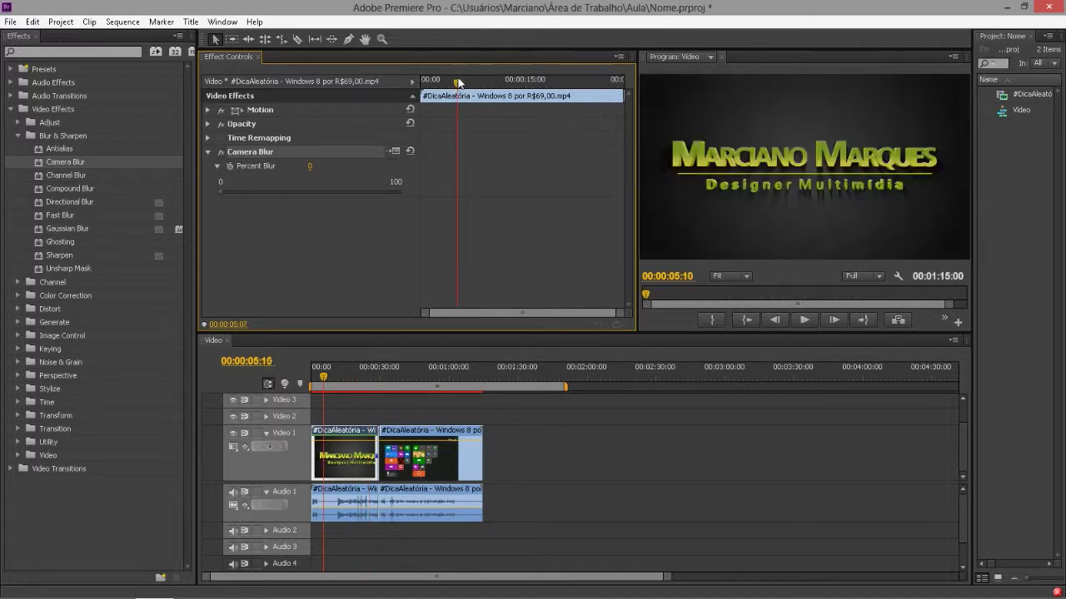
click(231, 166)
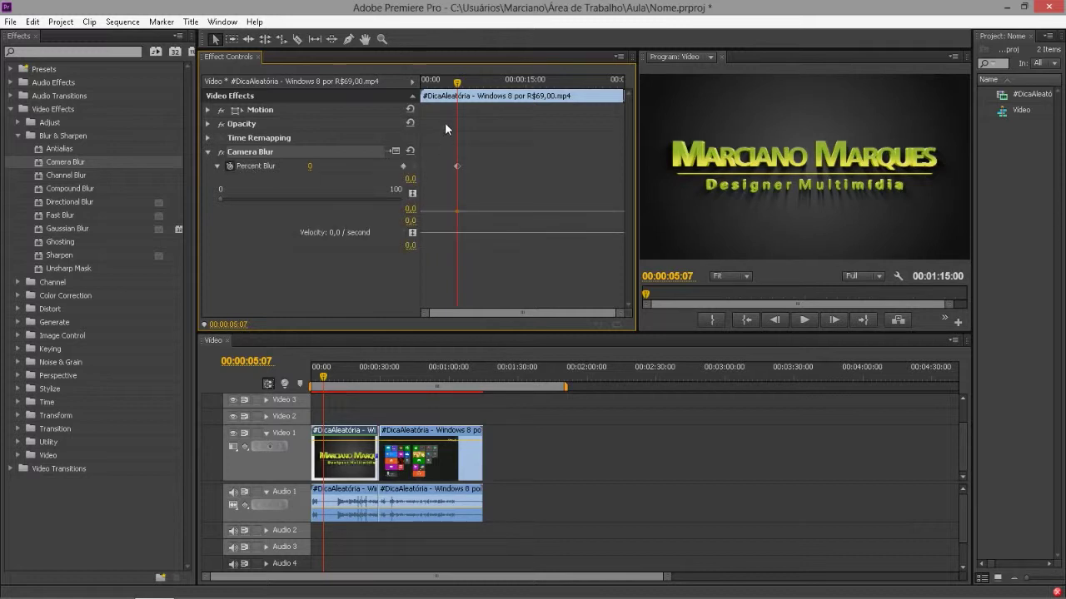
click(489, 82)
click(403, 165)
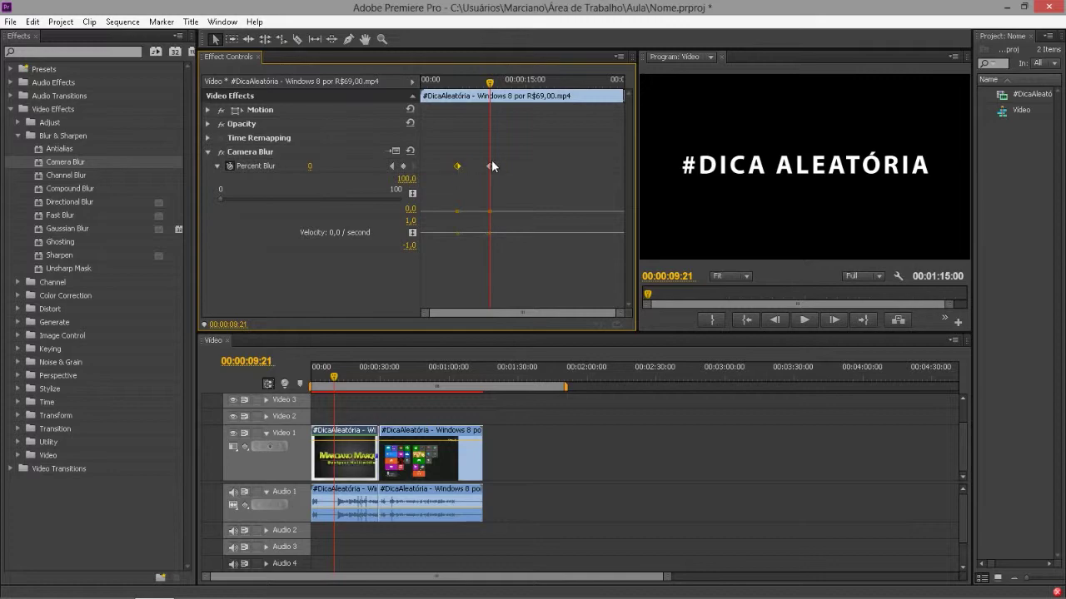
drag(312, 167, 341, 166)
Play the first clip from before the first blur keyframe to past the second to preview the blur animation
drag(489, 81, 434, 82)
key(space)
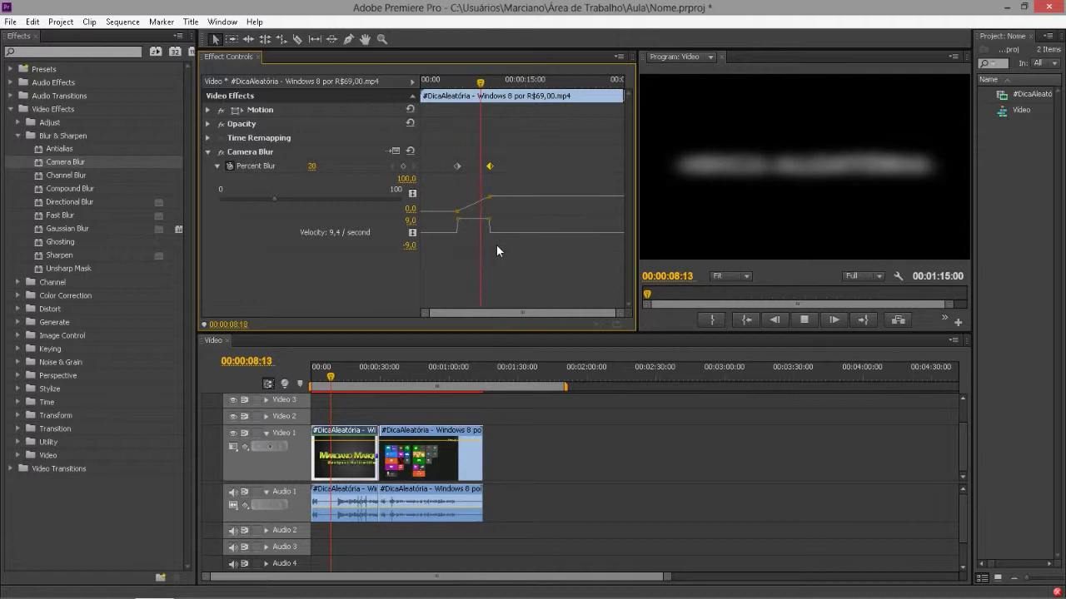
key(space)
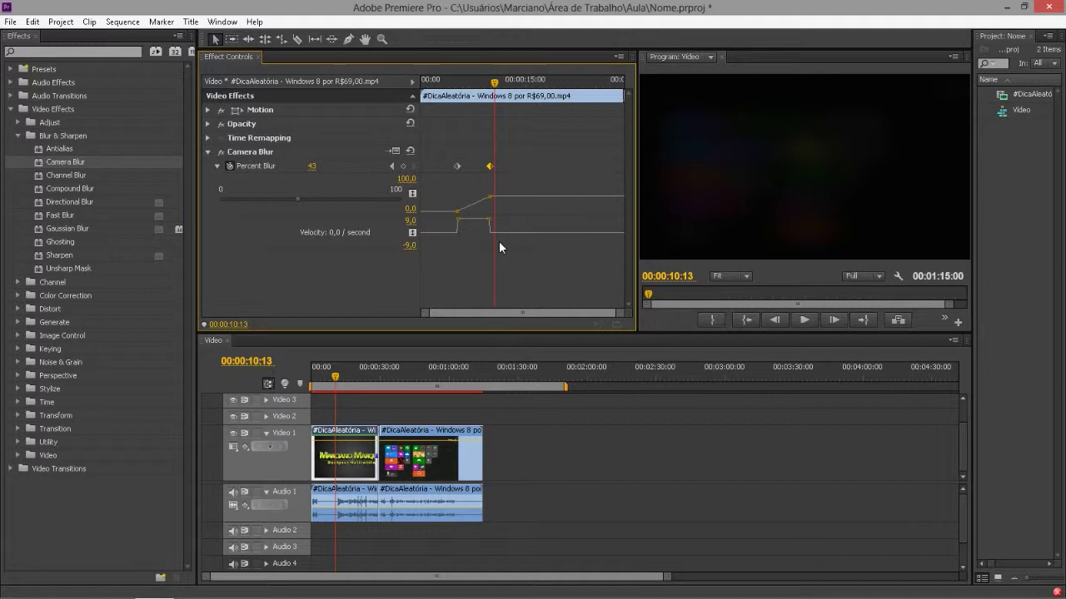
Show the Volume properties of the second audio clip and position the playhead at 00:00:51:02
click(463, 520)
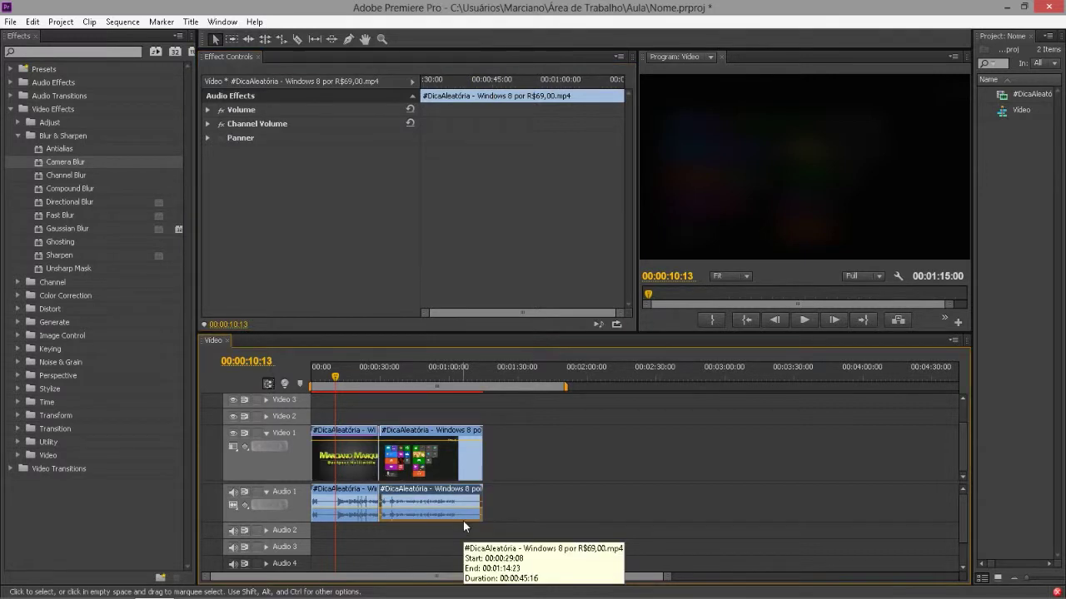
click(208, 110)
click(484, 82)
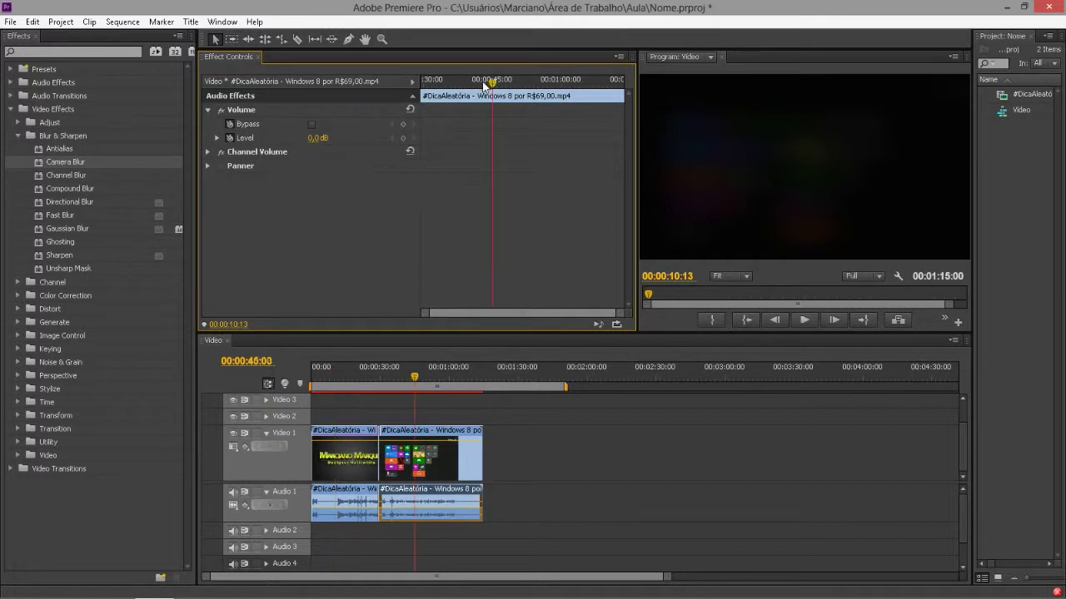
drag(483, 82, 478, 83)
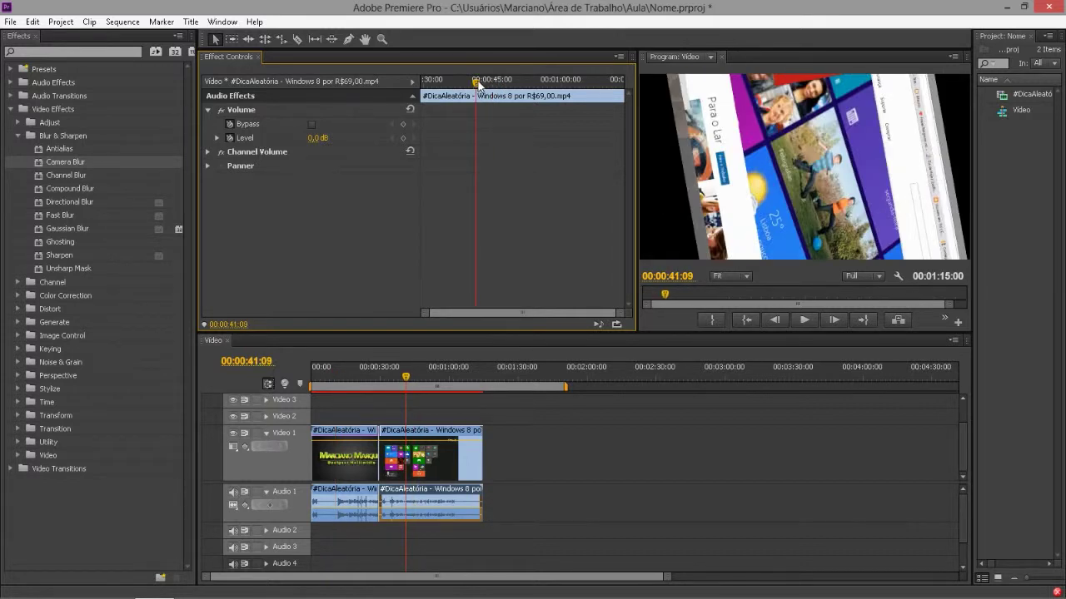
drag(478, 84, 521, 83)
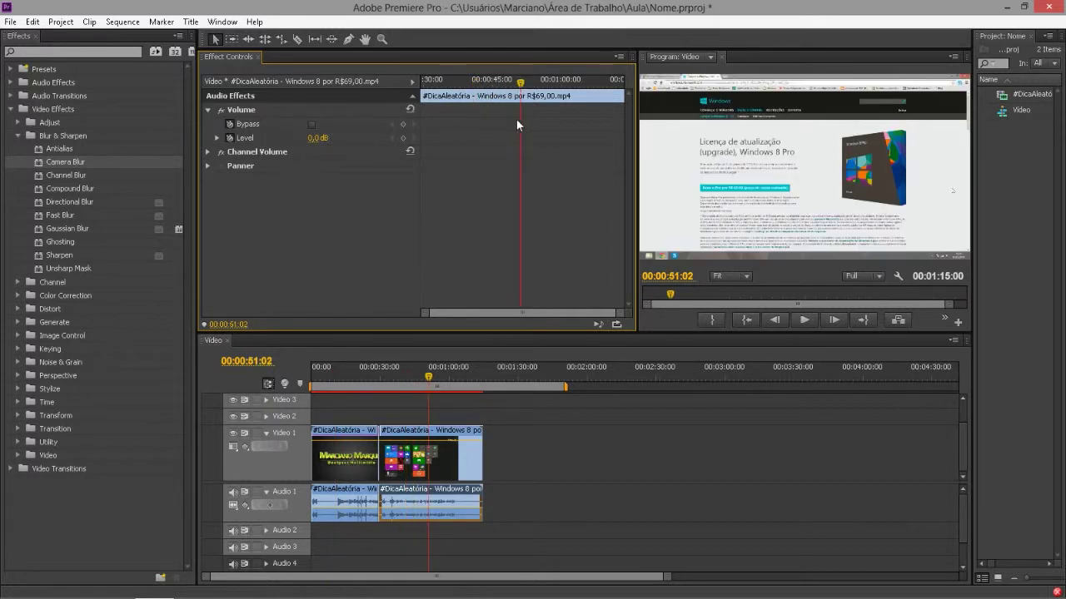